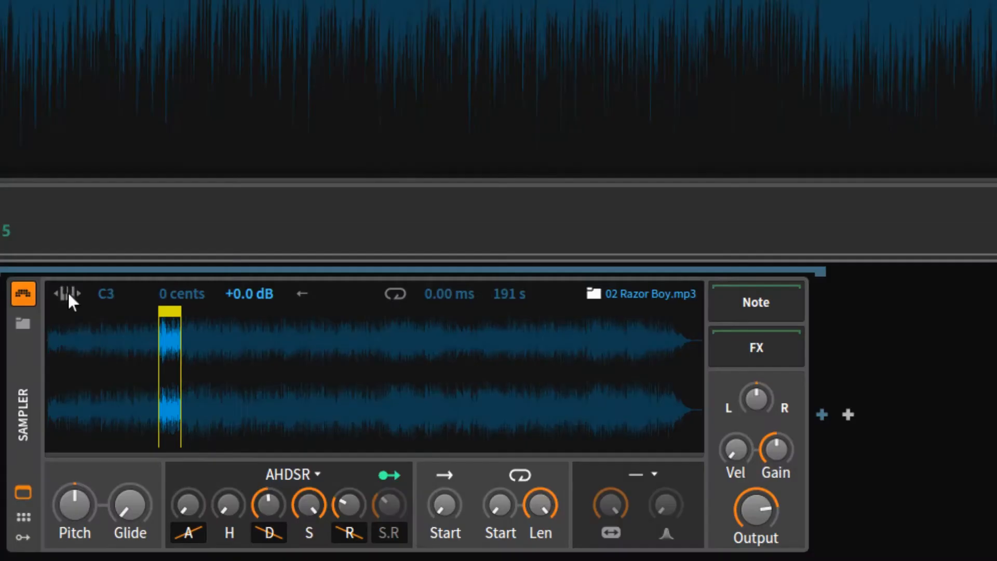
Examine the highlighted play region of 02 Razor Boy.mp3 at different magnifications in the Sampler device's waveform display
mouse_move(174, 450)
left_mouse_down()
mouse_move(171, 530)
mouse_move(118, 540)
mouse_move(278, 545)
mouse_move(226, 550)
mouse_move(235, 555)
left_mouse_up()
left_click_drag(234, 450, 169, 454)
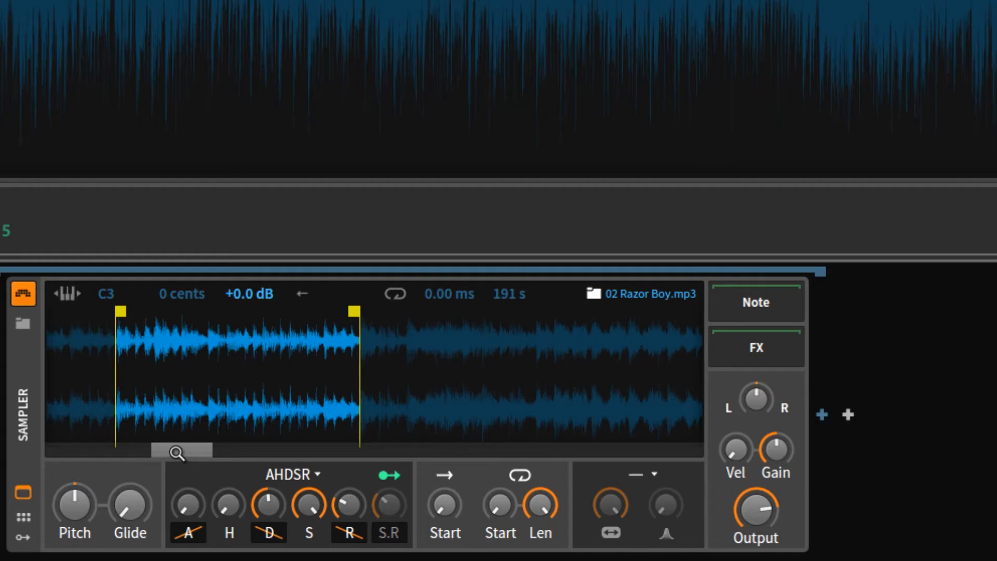
mouse_move(178, 453)
left_mouse_down()
mouse_move(189, 450)
mouse_move(188, 462)
left_mouse_up()
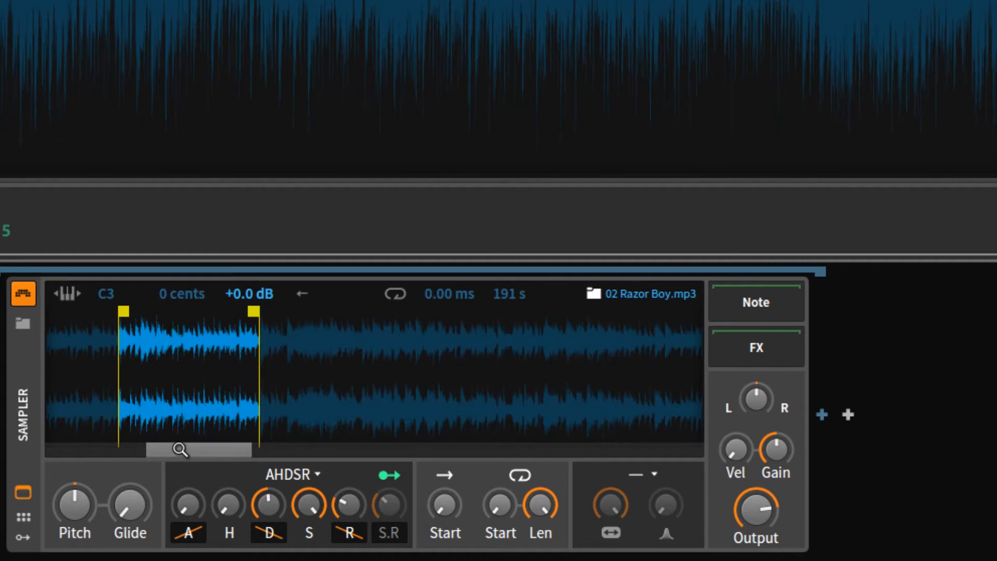
left_click_drag(176, 450, 198, 453)
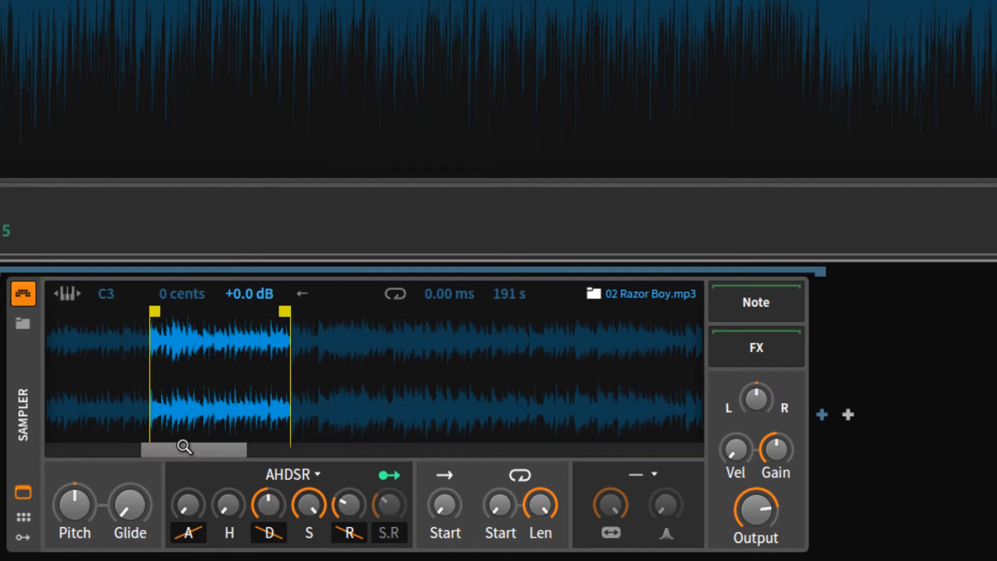
mouse_move(183, 443)
left_mouse_down()
mouse_move(167, 451)
mouse_move(171, 461)
mouse_move(162, 454)
mouse_move(182, 455)
left_mouse_up()
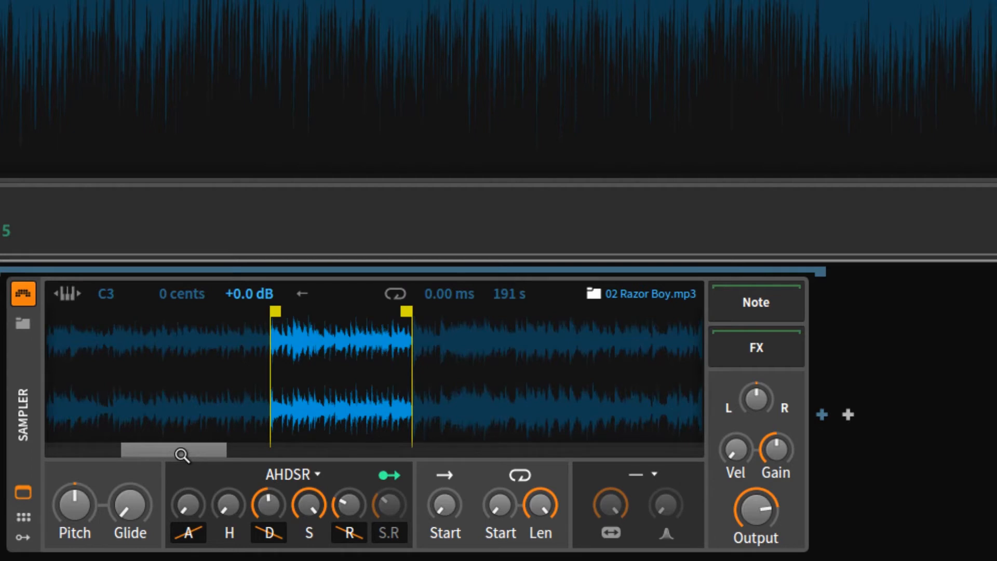
left_click_drag(182, 456, 186, 413)
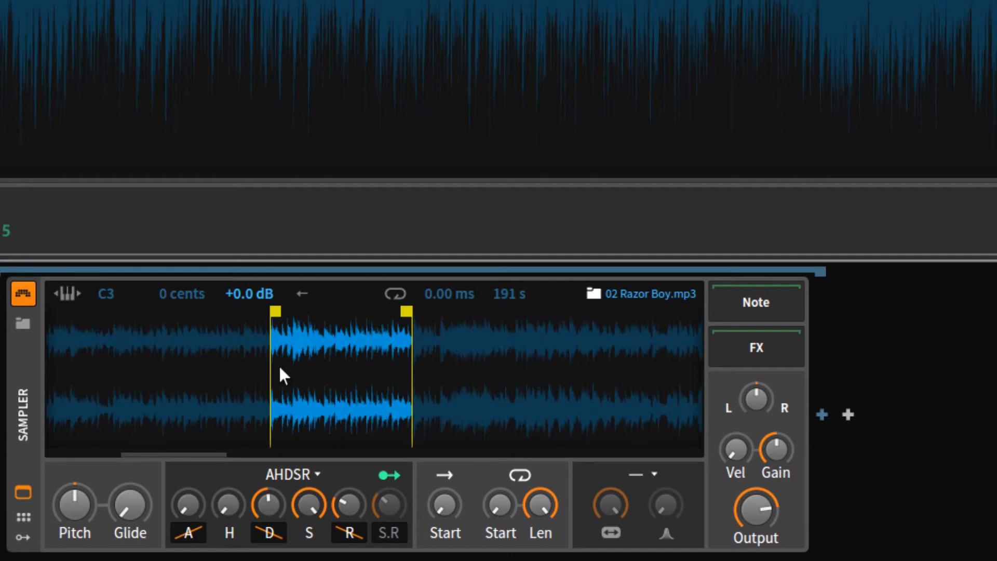
Inspect the play region's start marker and first transients at close range in the Sampler device's waveform
scroll(277, 386, "up", 6)
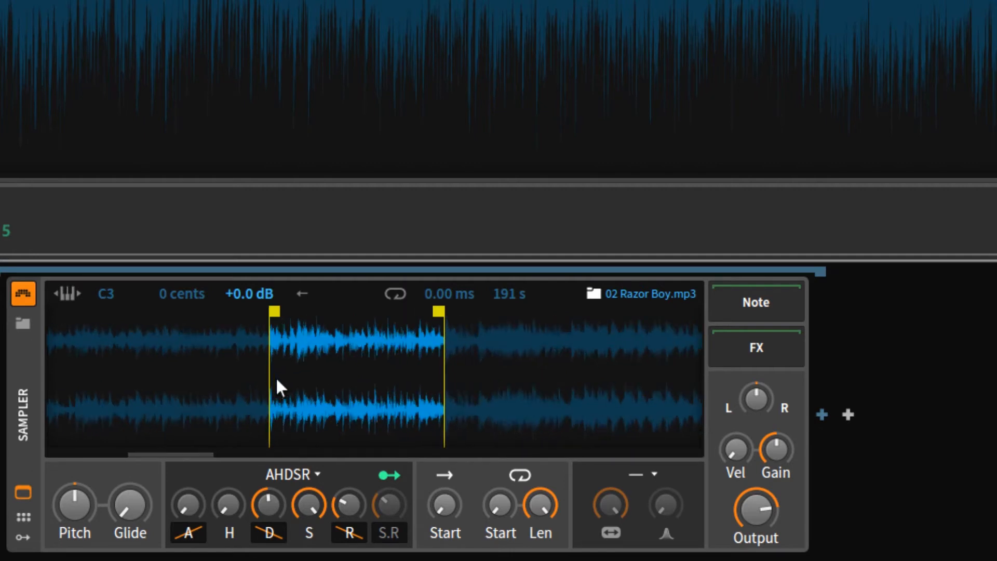
scroll(276, 390, "up", 5)
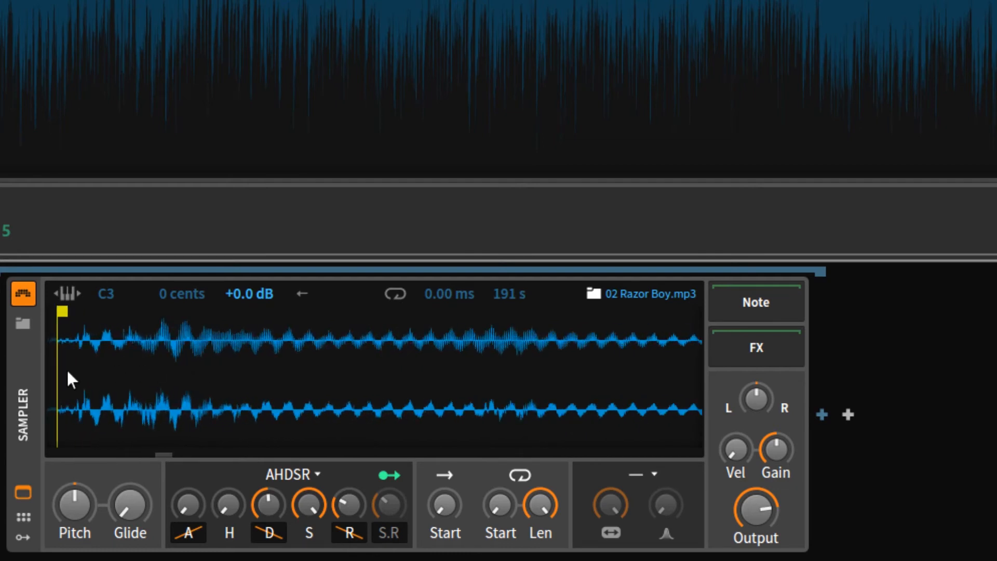
scroll(69, 373, "up", 4)
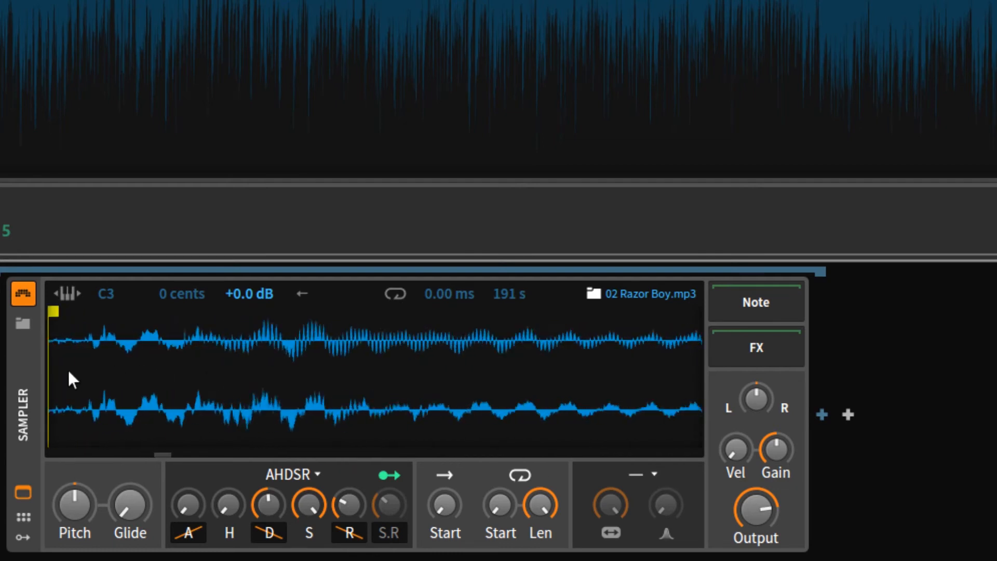
scroll(68, 369, "down", 2)
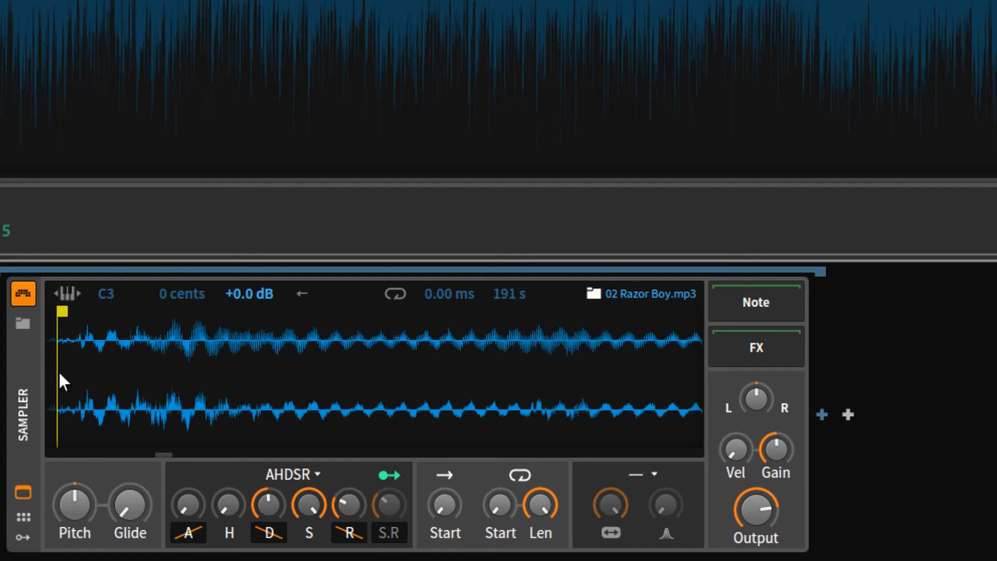
scroll(60, 374, "up", 4)
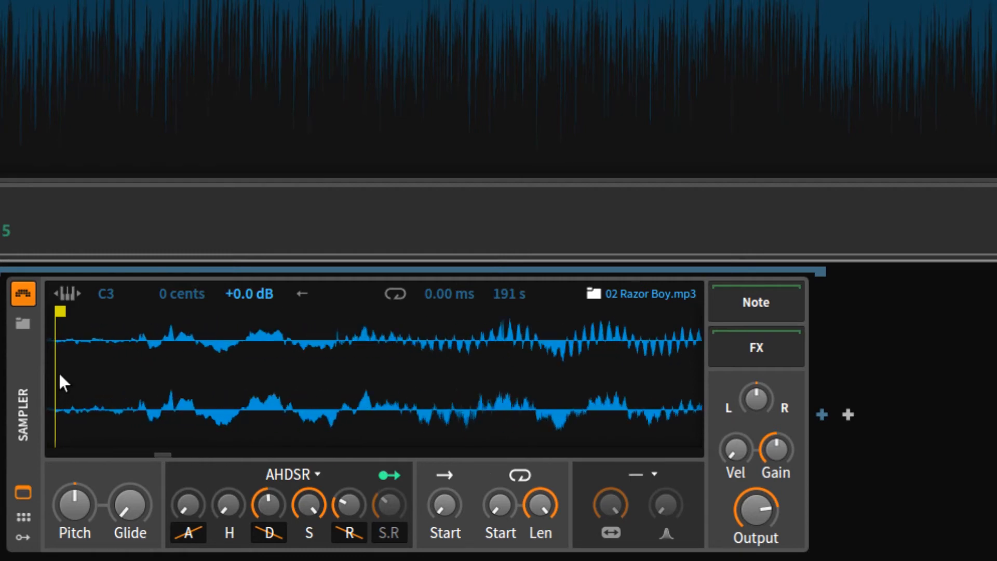
scroll(60, 375, "up", 3)
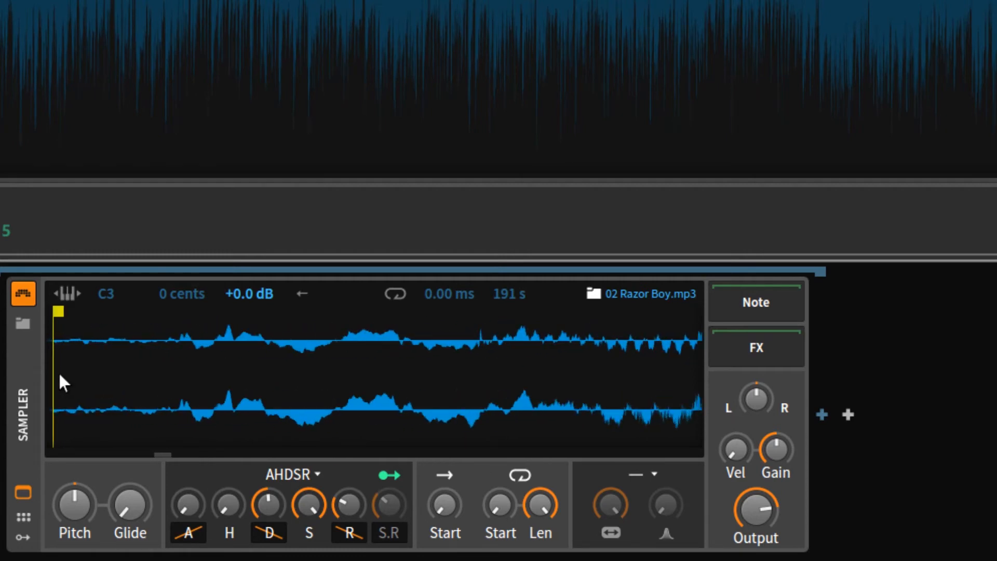
Examine the audio just before and after the play start marker in the Sampler device's waveform
scroll(59, 376, "left", 3)
scroll(60, 376, "right", 2)
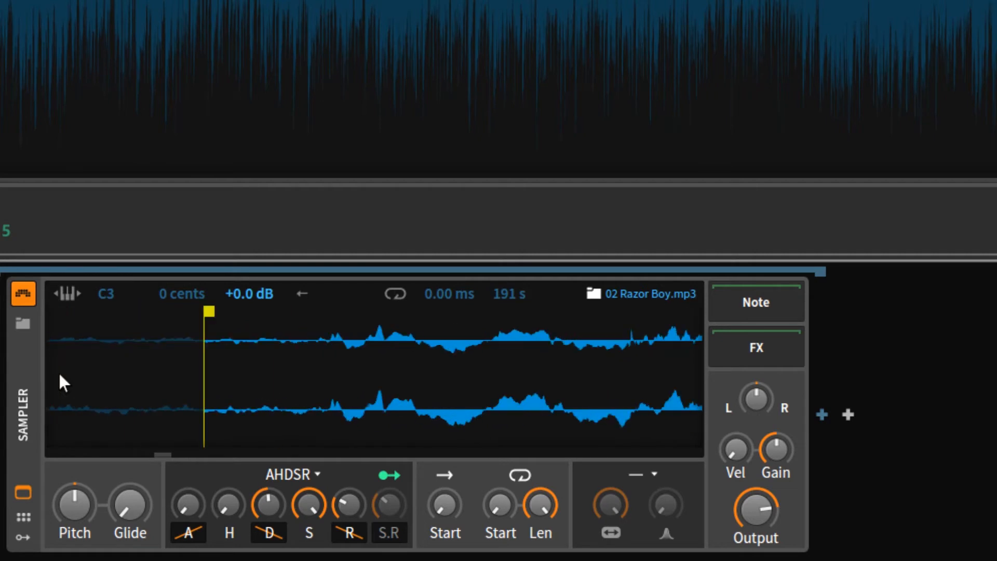
scroll(60, 376, "left", 3)
scroll(60, 375, "left", 3)
scroll(60, 375, "right", 8)
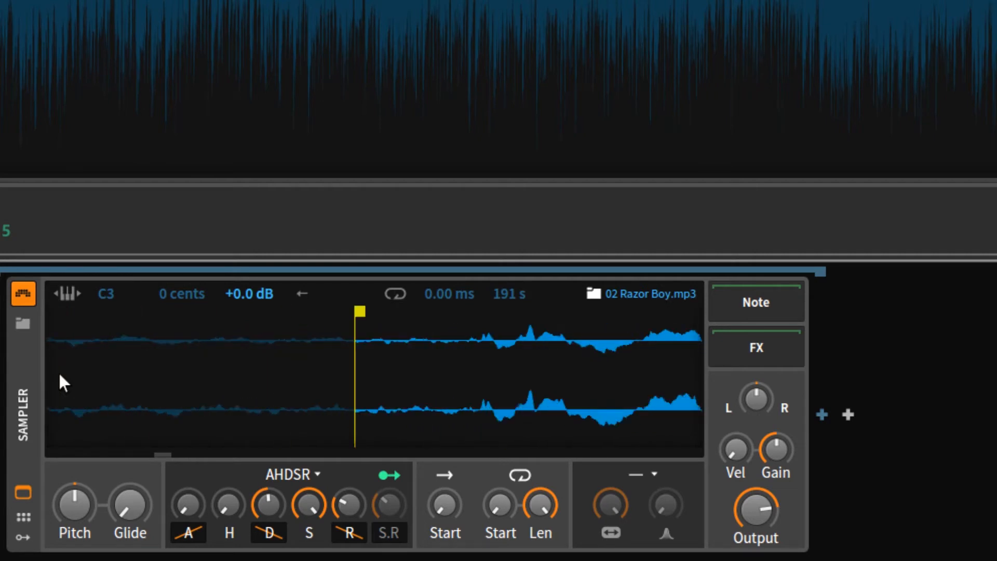
scroll(61, 376, "left", 8)
scroll(61, 375, "right", 6)
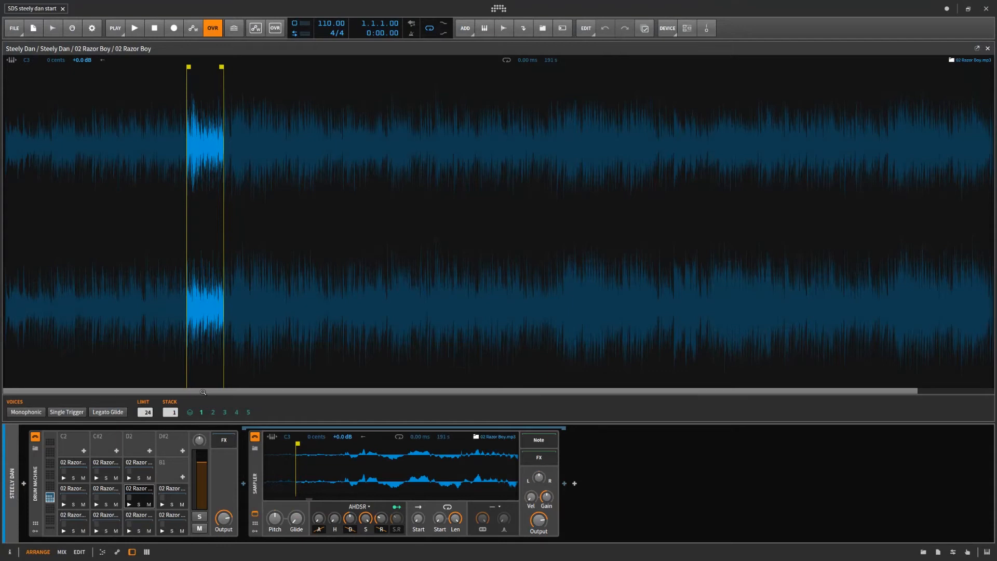
Examine the play region and its opening transients in the expanded sample editor
left_click_drag(208, 391, 209, 391)
mouse_move(463, 392)
left_mouse_down()
mouse_move(470, 421)
mouse_move(483, 426)
left_mouse_up()
left_click_drag(14, 255, 264, 232)
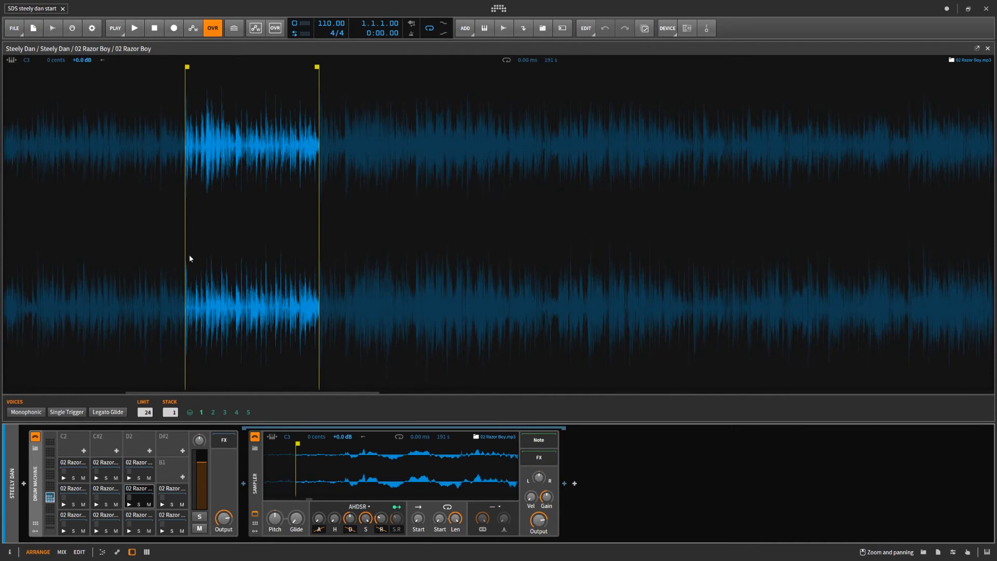
scroll(189, 254, "up", 5)
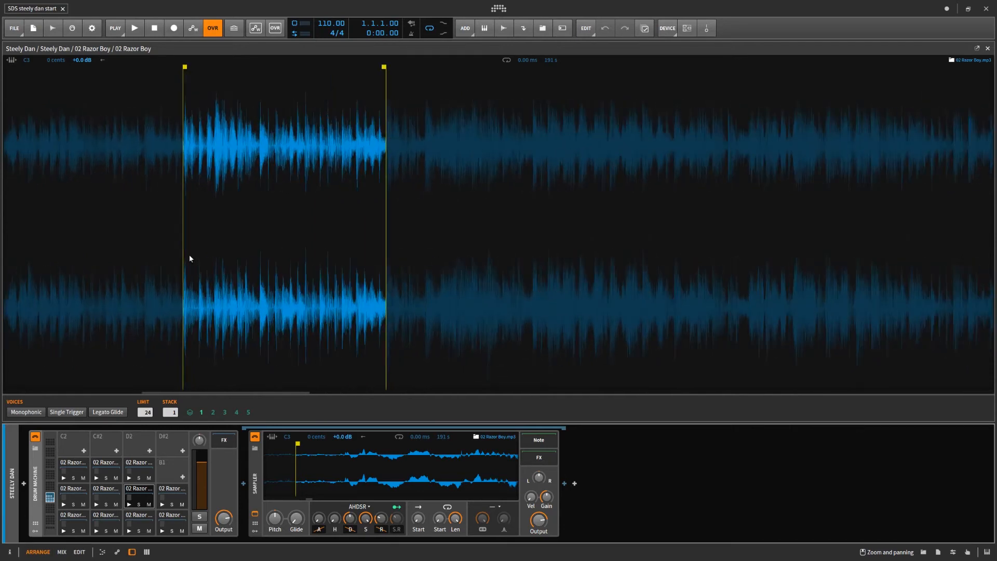
scroll(189, 259, "up", 4)
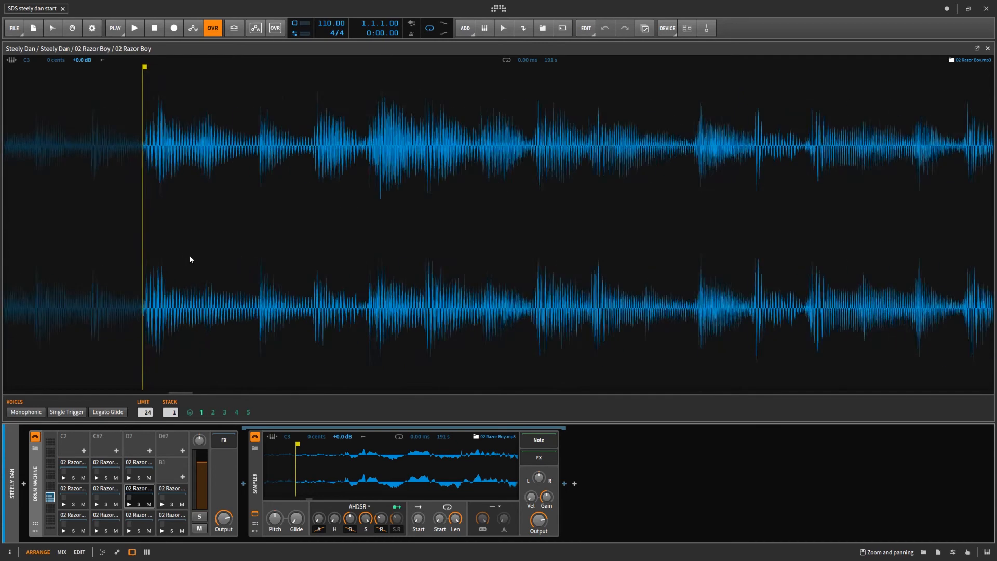
scroll(190, 260, "down", 2)
scroll(190, 259, "down", 5)
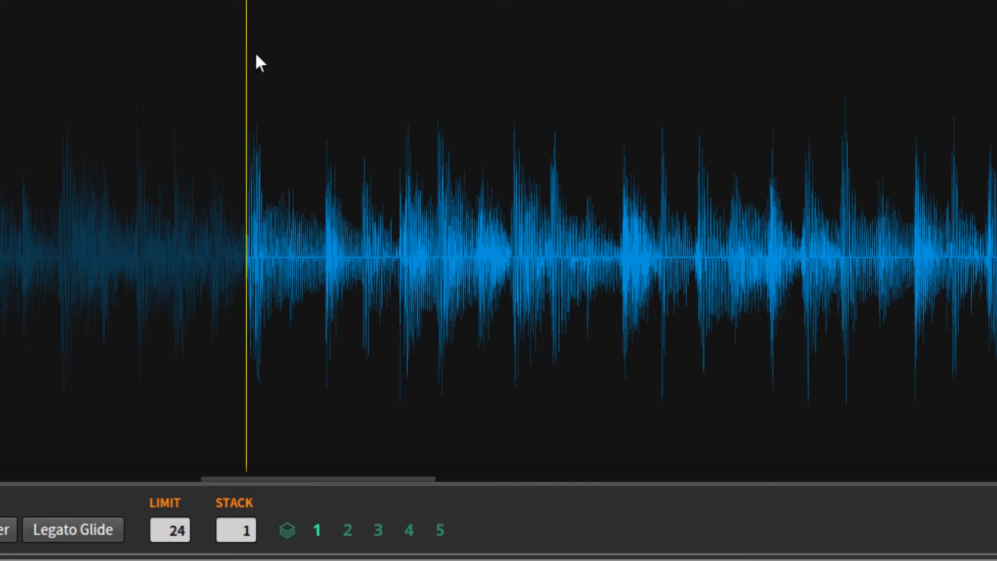
Inspect the individual wave cycles following the play start marker in the expanded sample editor
scroll(256, 55, "up", 10)
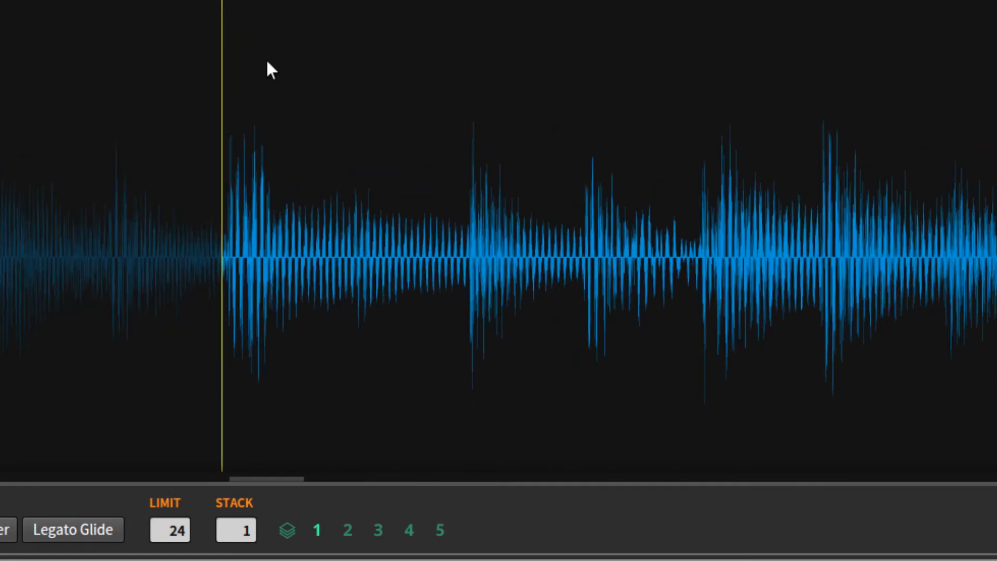
scroll(4, 60, "up", 6)
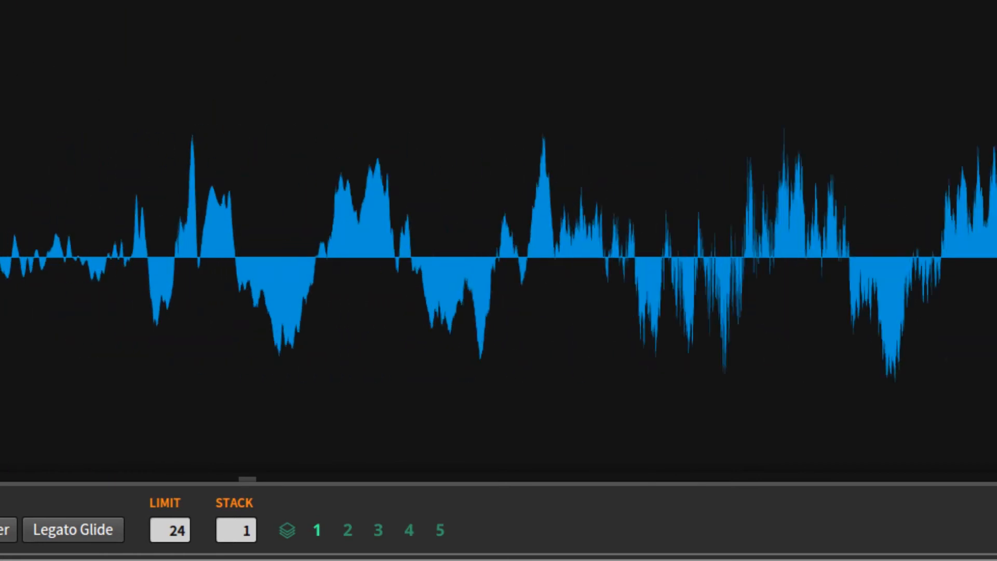
scroll(3, 60, "up", 8)
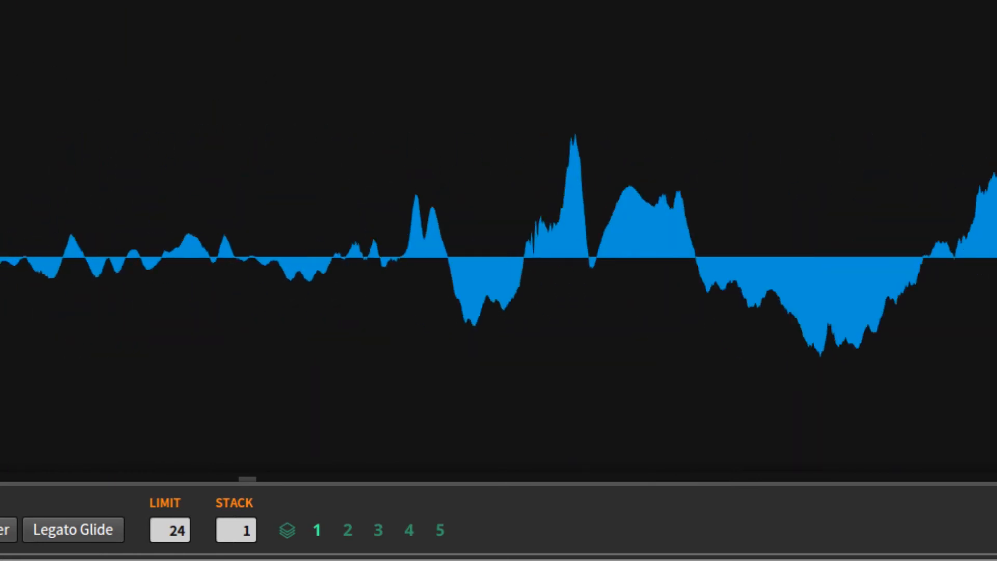
scroll(3, 61, "up", 6)
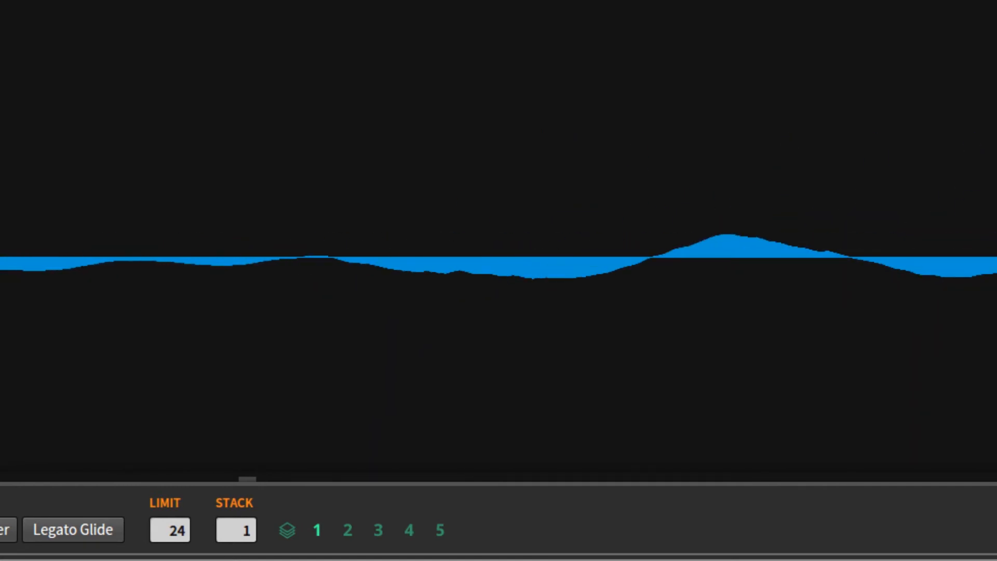
scroll(3, 61, "down", 8)
scroll(3, 60, "down", 4)
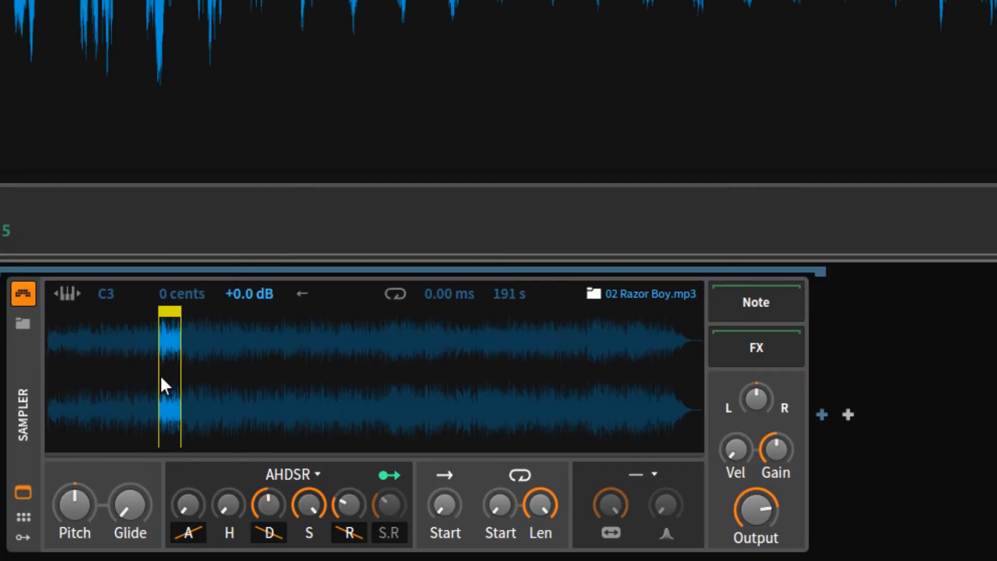
Check the play start marker against the first transient in the Sampler device's waveform, down to fine detail
scroll(161, 378, "up", 2)
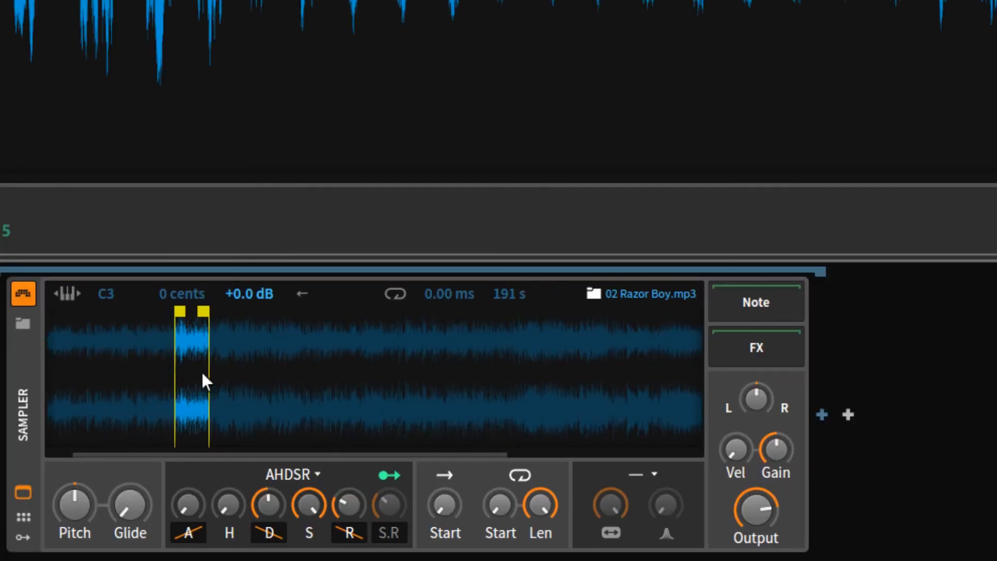
scroll(180, 369, "up", 4)
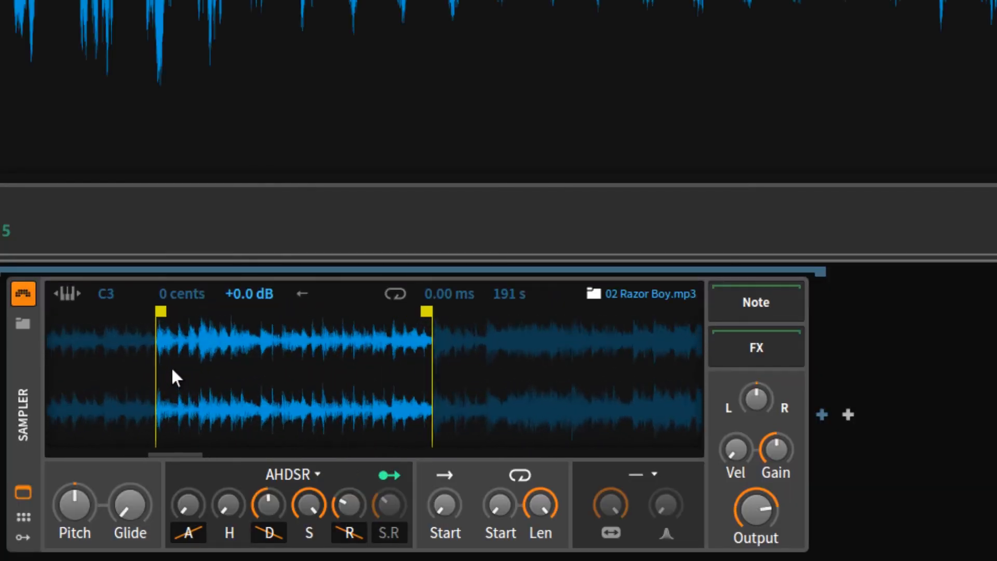
scroll(172, 370, "up", 5)
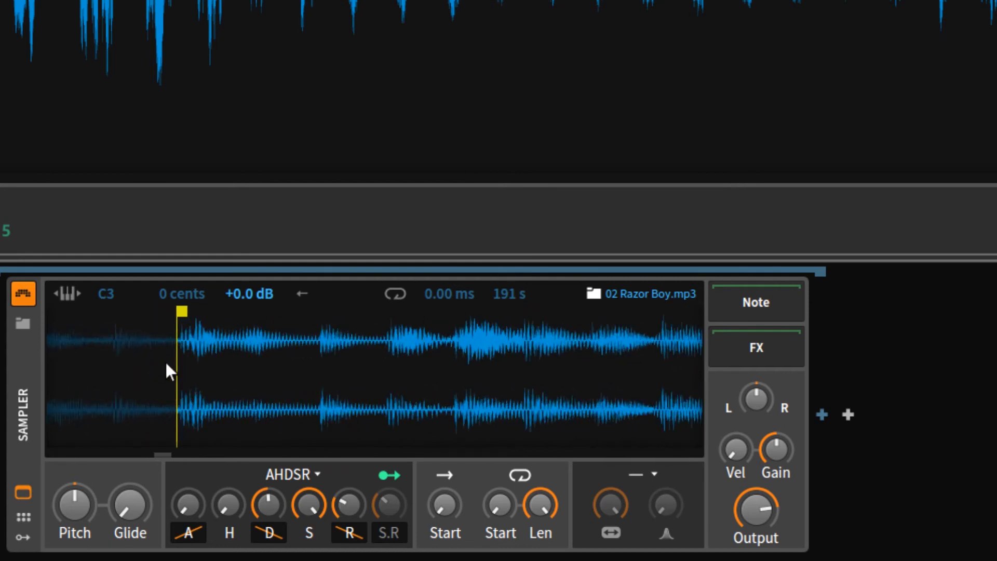
scroll(171, 366, "up", 6)
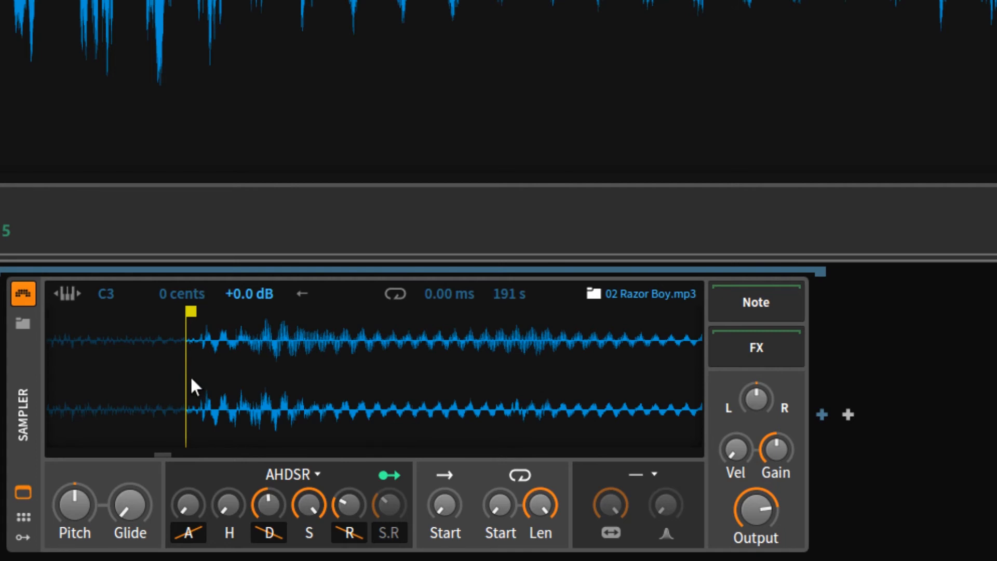
scroll(191, 378, "up", 5)
scroll(166, 361, "up", 5)
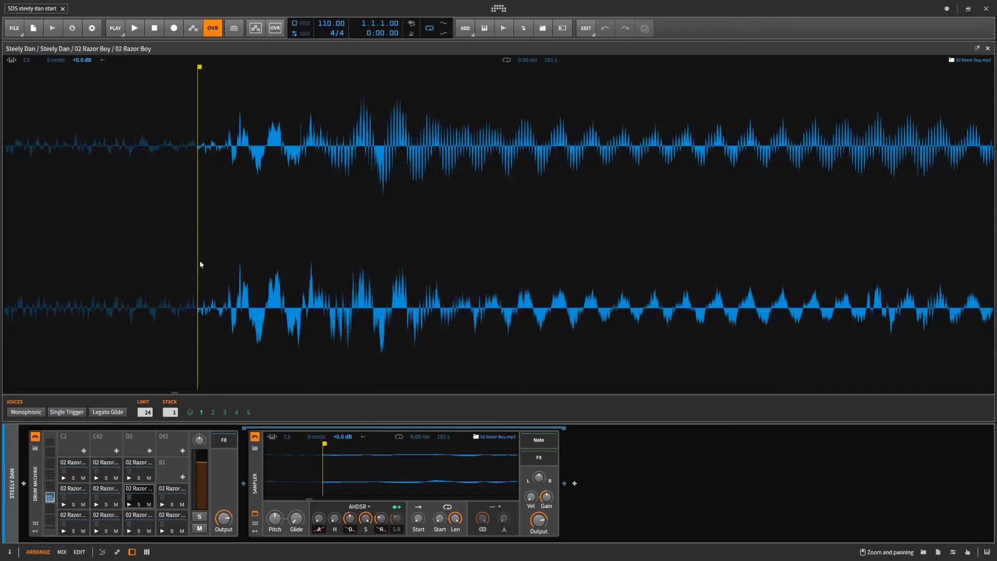
Check the play start marker's exact position and the surrounding low-level audio in the expanded sample editor
scroll(194, 263, "up", 4)
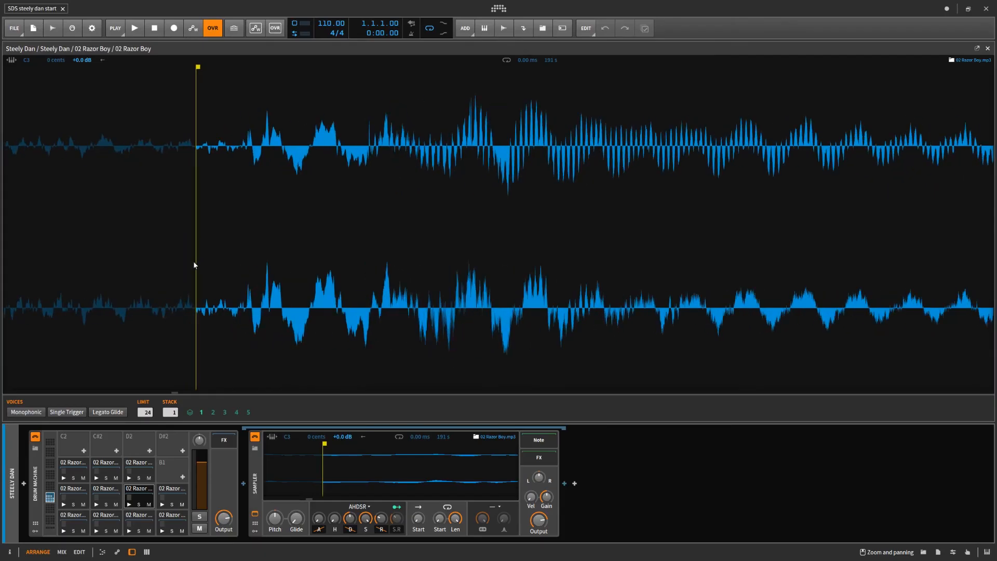
scroll(194, 265, "up", 3)
scroll(188, 259, "up", 3)
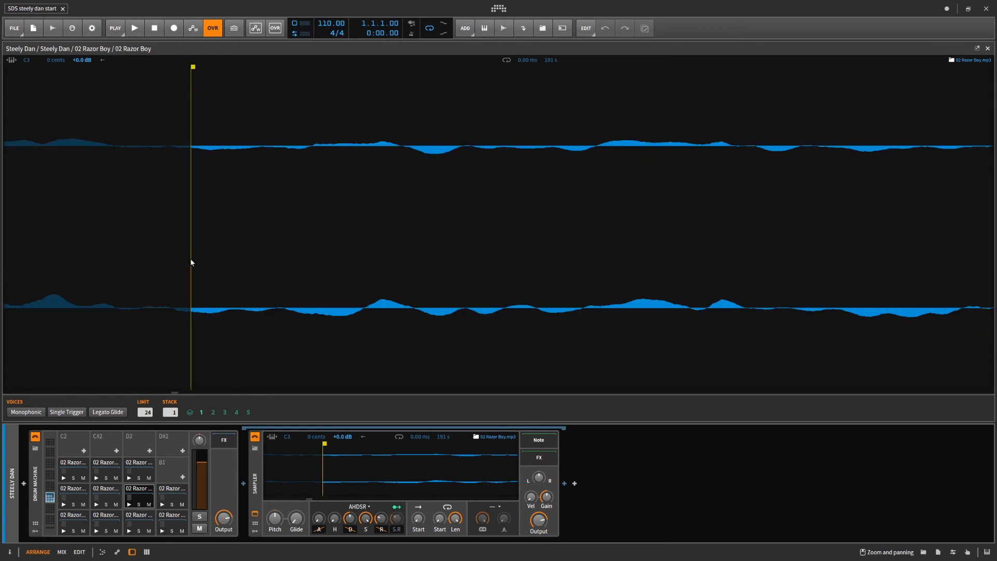
scroll(190, 257, "up", 3)
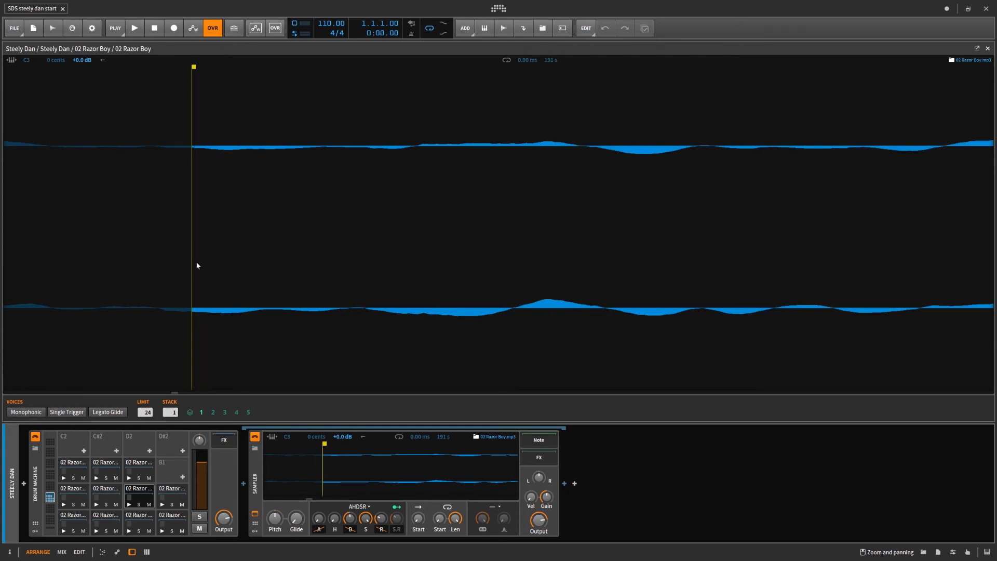
scroll(197, 266, "right", 5)
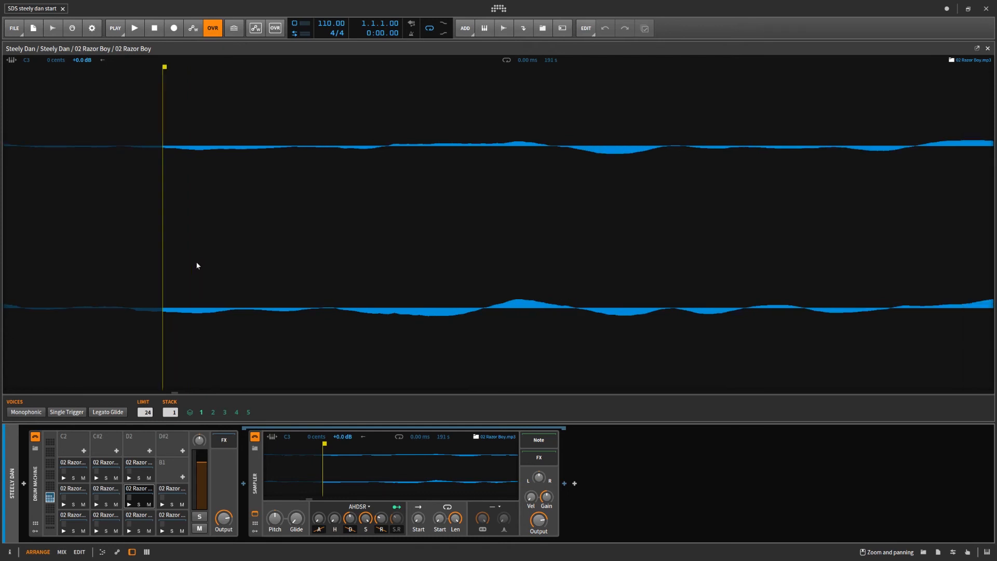
scroll(196, 265, "right", 3)
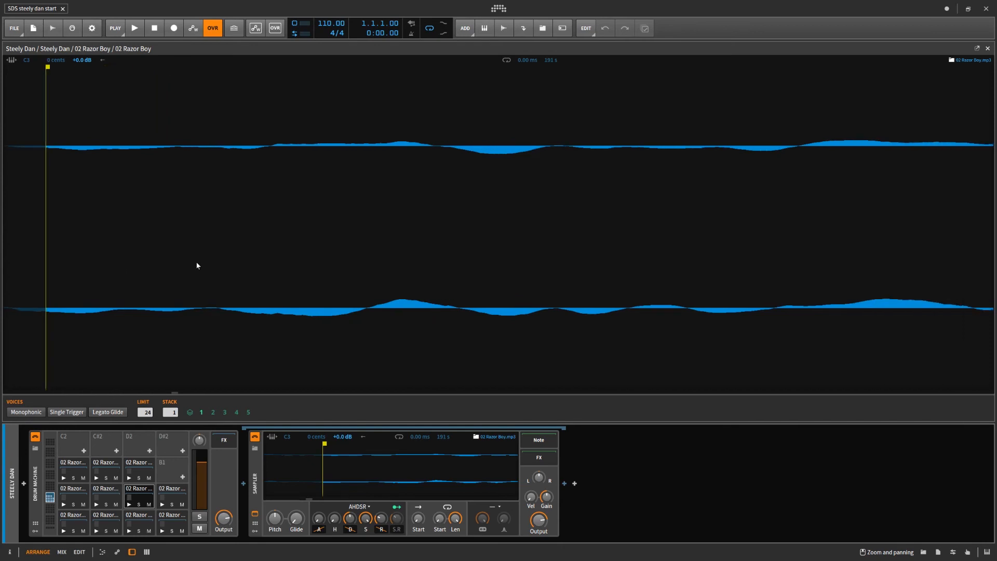
scroll(196, 265, "left", 4)
scroll(197, 265, "left", 5)
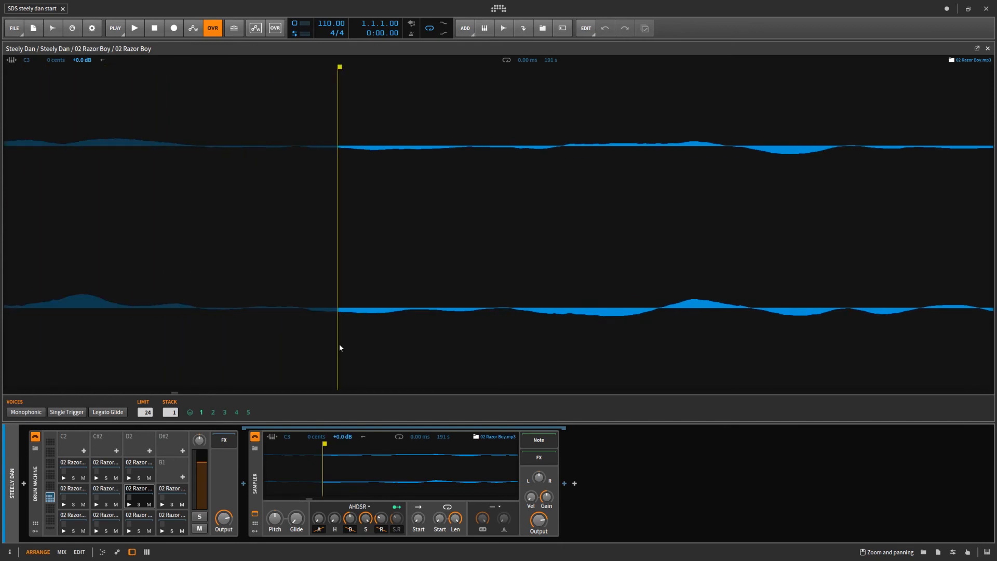